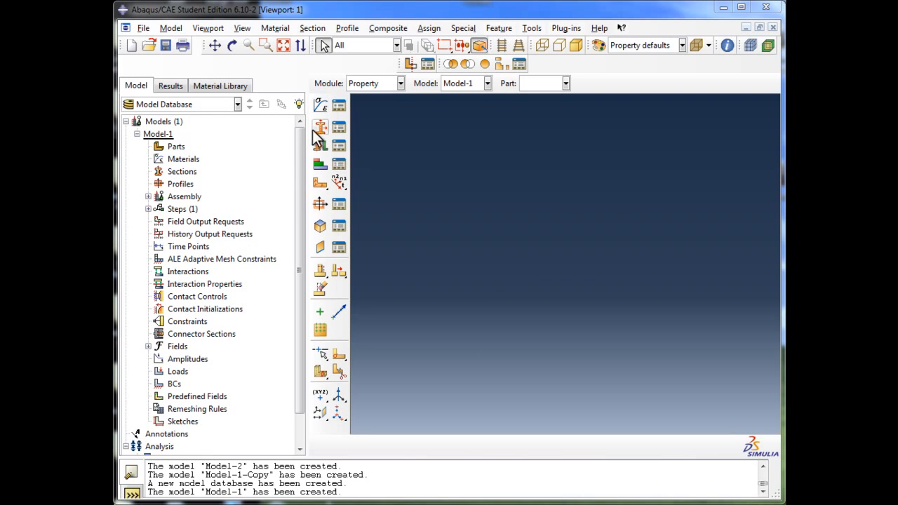
Create a new model database with a Standard/Explicit model
{"action": "left_click", "coordinate": [144, 29]}
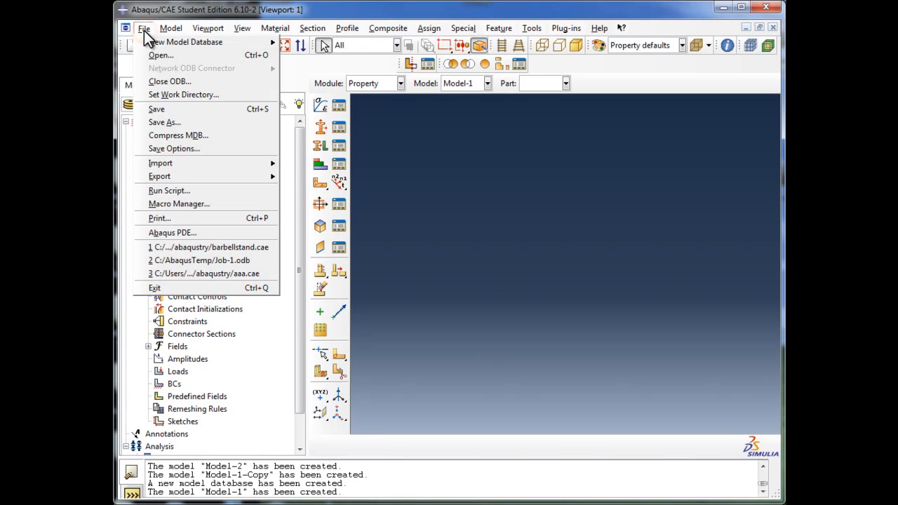
{"action": "mouse_move", "coordinate": [145, 38]}
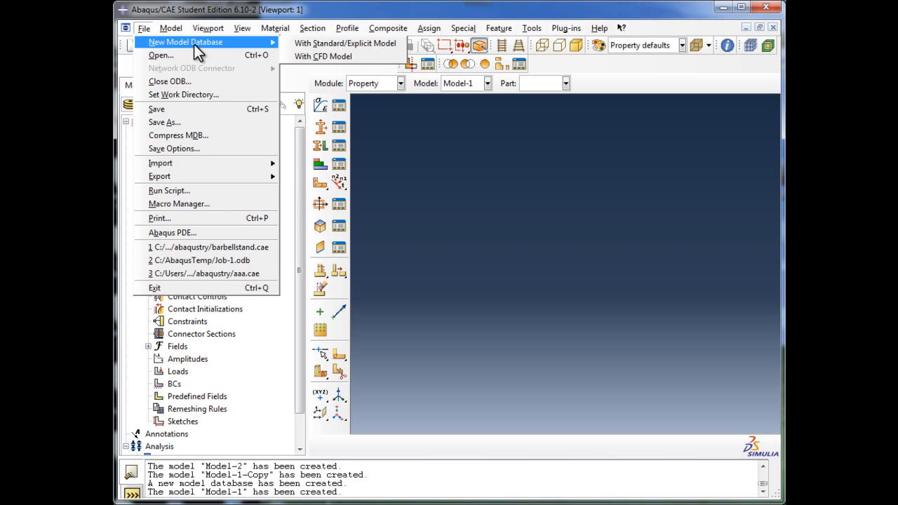
{"action": "left_click", "coordinate": [336, 44]}
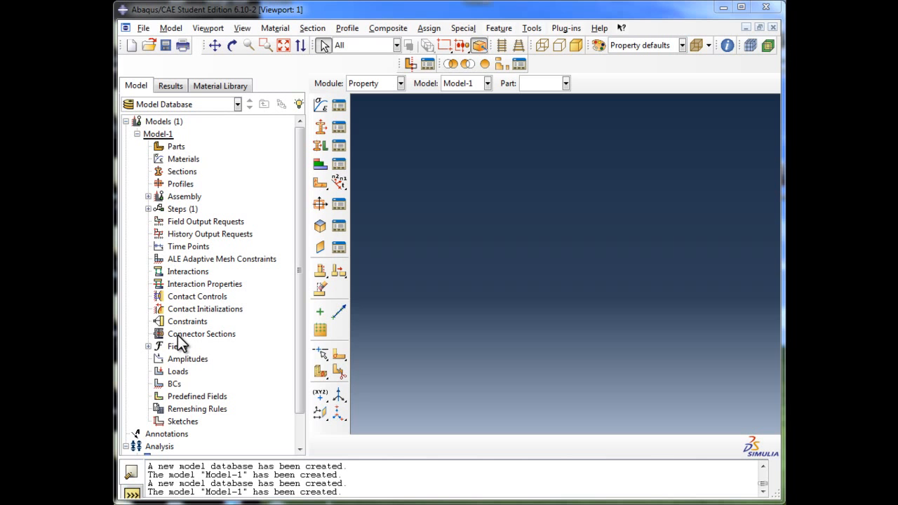
{"action": "left_click", "coordinate": [180, 147]}
{"action": "double_click", "coordinate": [189, 159]}
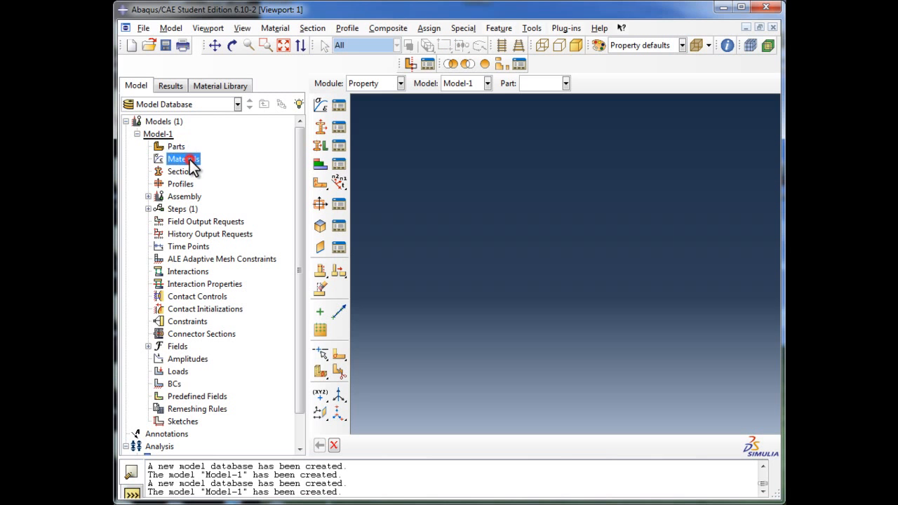
{"action": "left_click", "coordinate": [186, 171]}
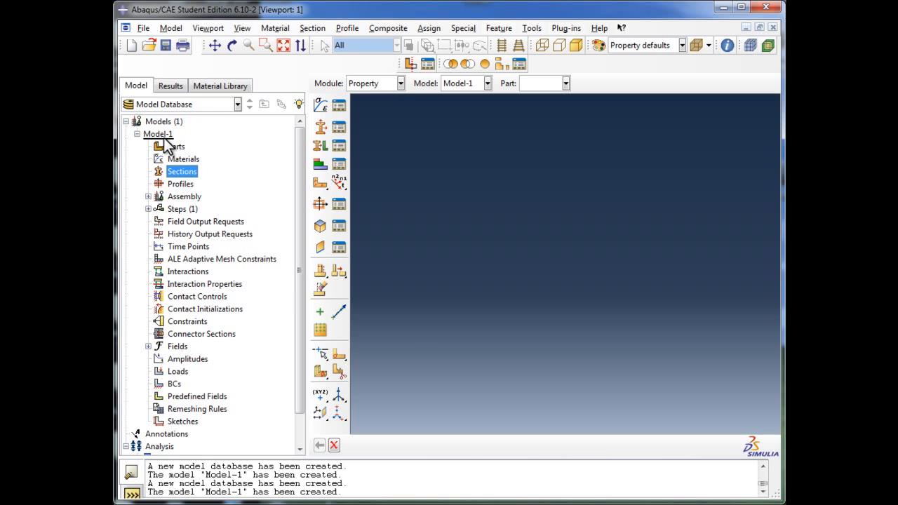
{"action": "left_click", "coordinate": [164, 136]}
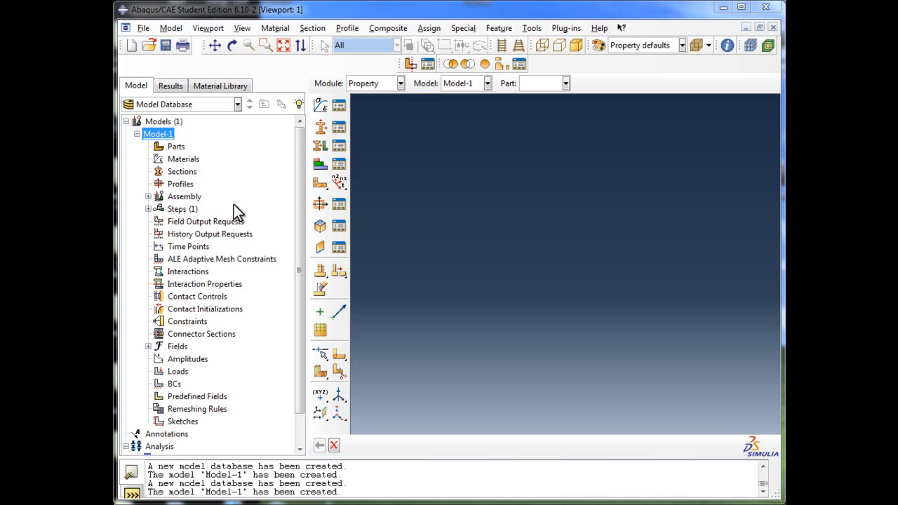
{"action": "right_click", "coordinate": [168, 140]}
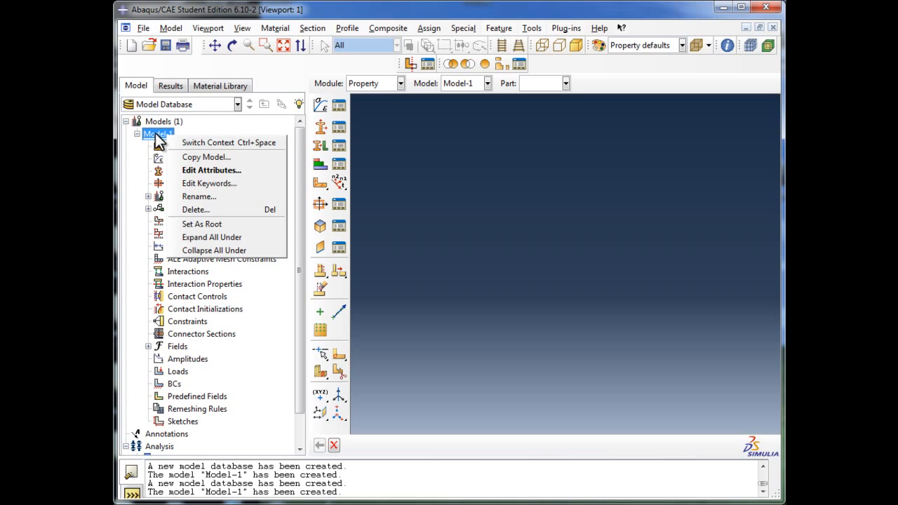
{"action": "left_click", "coordinate": [156, 134]}
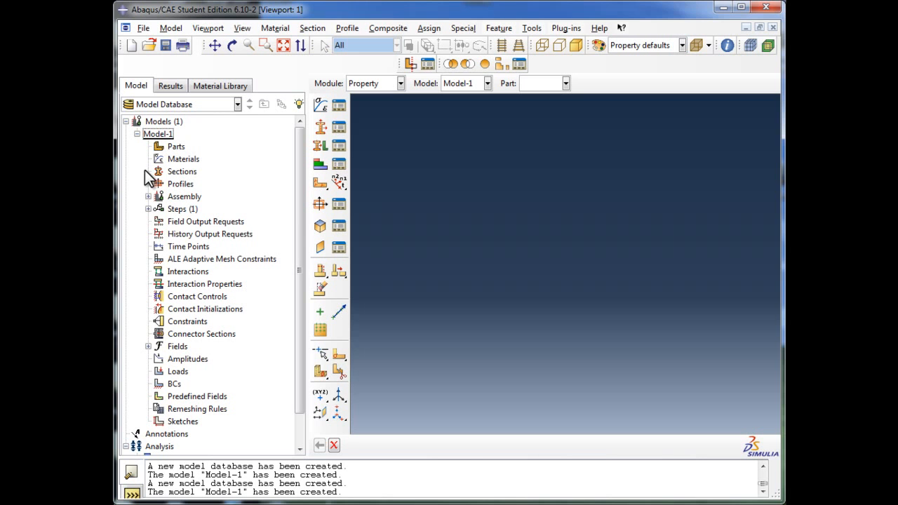
{"action": "left_click", "coordinate": [137, 134]}
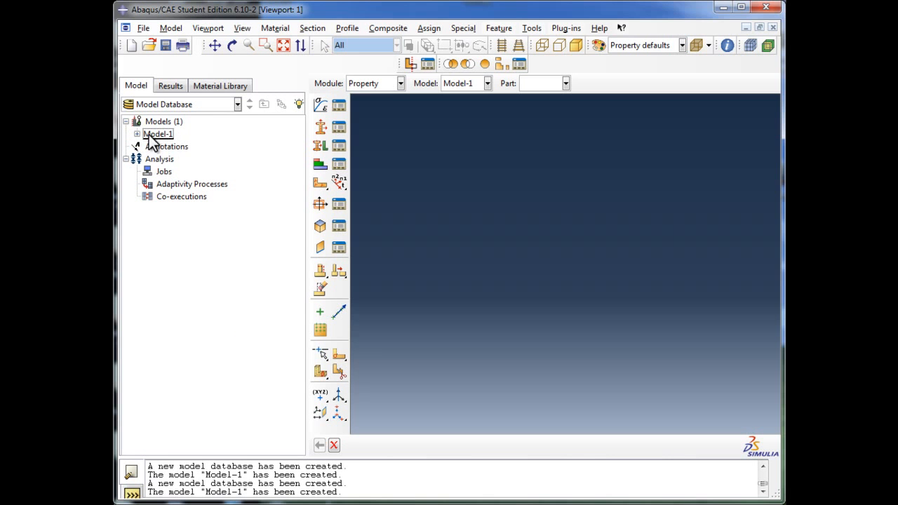
{"action": "left_click", "coordinate": [137, 134]}
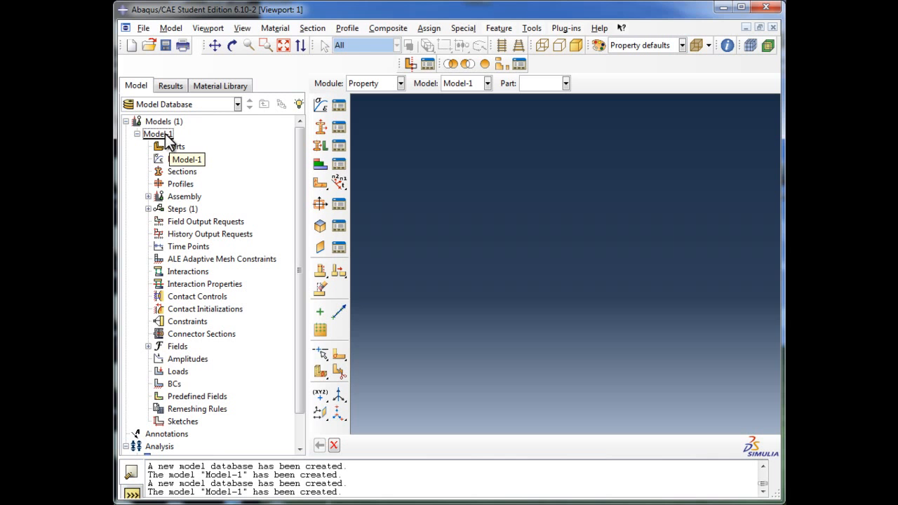
Rename the model Model-1 as BarbellStandModel
{"action": "right_click", "coordinate": [159, 136]}
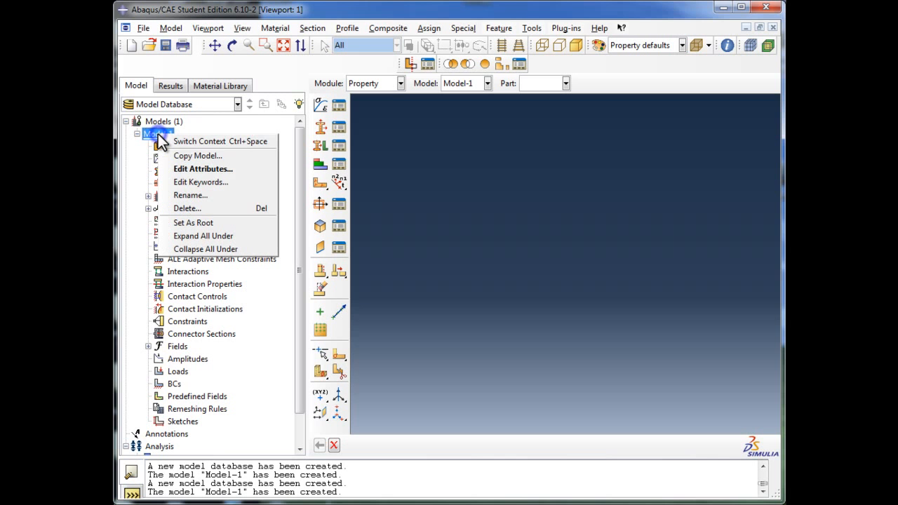
{"action": "left_click", "coordinate": [206, 193]}
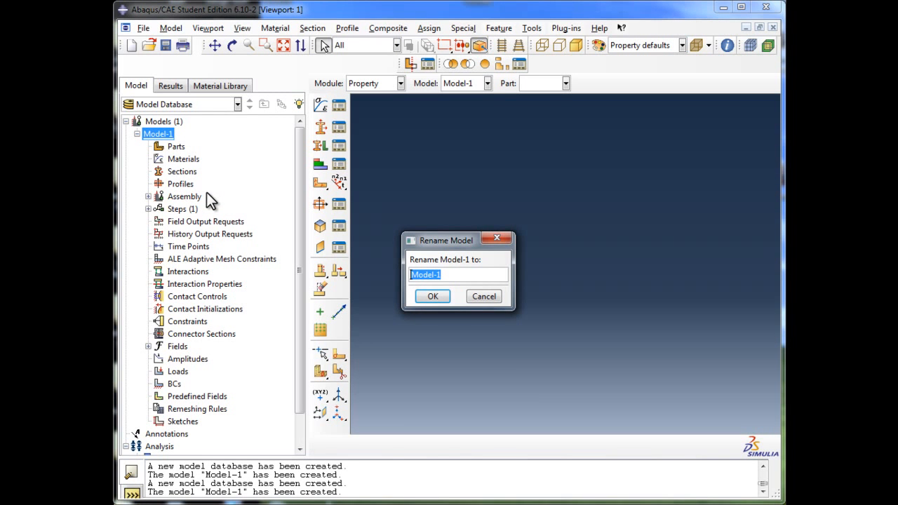
{"action": "type", "text": "BarbellStandModel"}
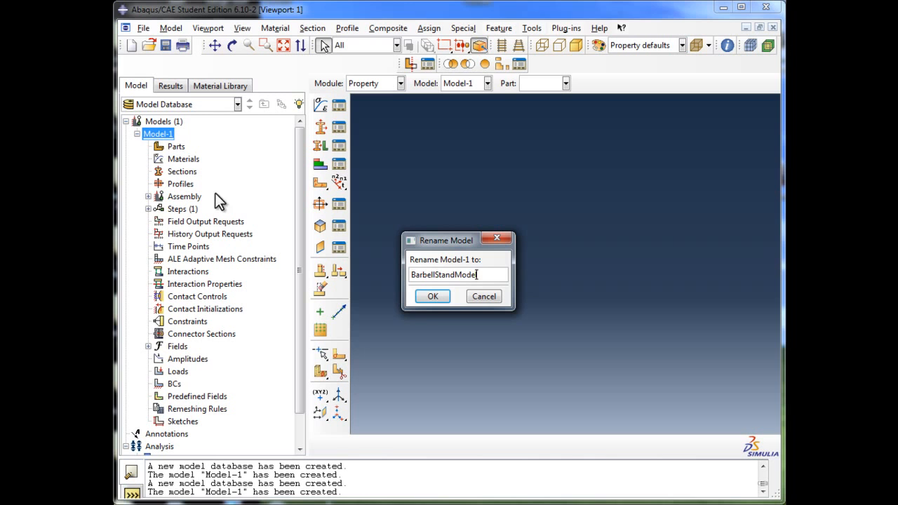
{"action": "left_click", "coordinate": [417, 297]}
{"action": "left_click", "coordinate": [418, 298]}
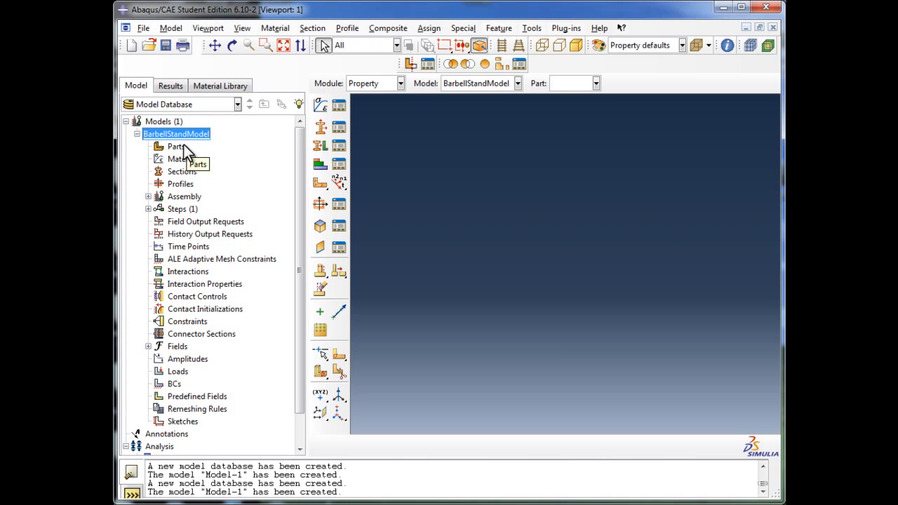
Start a new part in BarbellStandModel and name it BarbellStand
{"action": "double_click", "coordinate": [176, 147]}
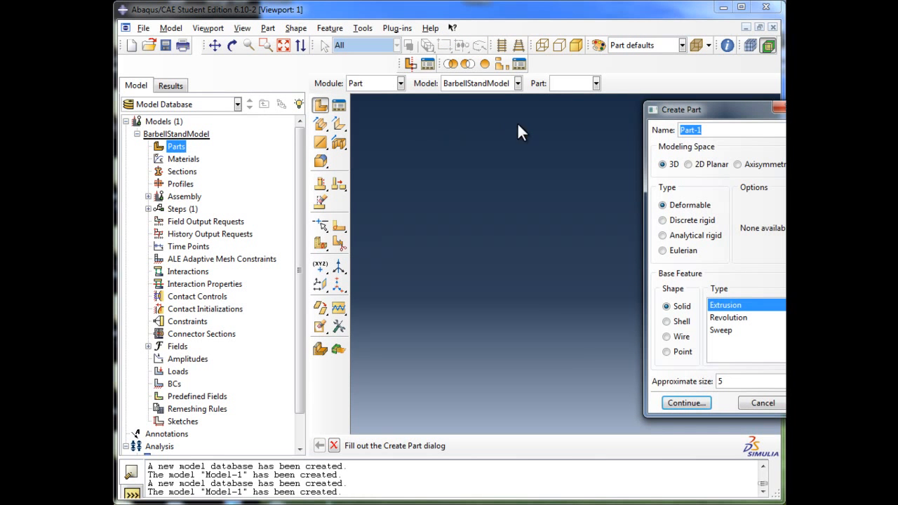
{"action": "left_click_drag", "start_coordinate": [676, 112], "coordinate": [605, 125]}
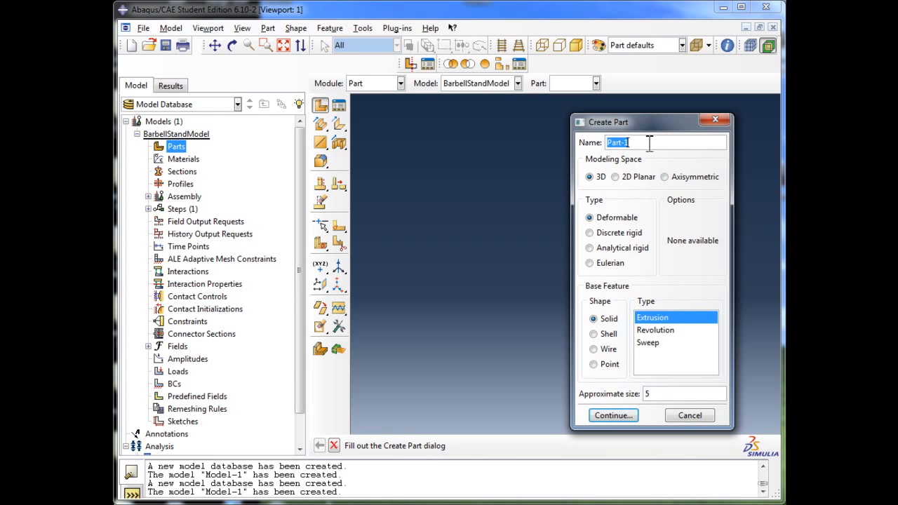
{"action": "type", "text": "BarbellStand"}
Define the part as a 3D deformable solid extrusion with an approximate size of 5 and proceed to its section sketch
{"action": "left_click", "coordinate": [590, 180]}
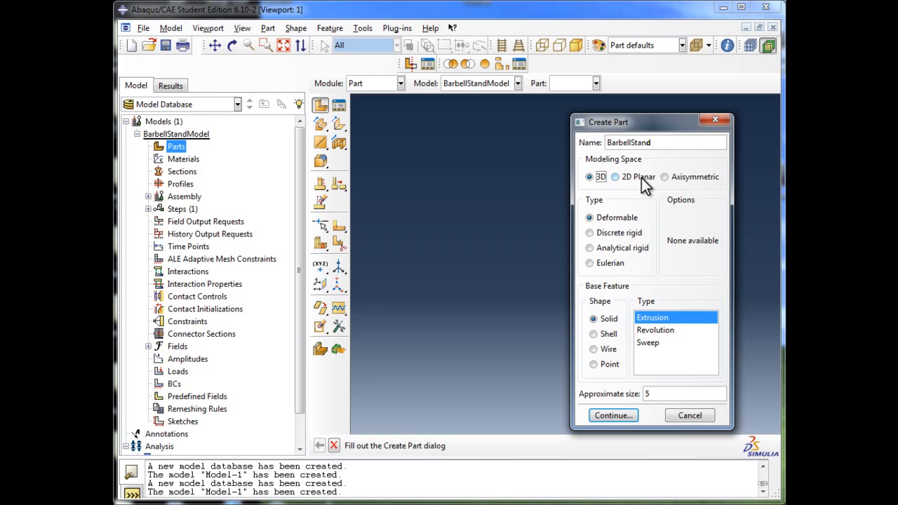
{"action": "left_click", "coordinate": [592, 177]}
{"action": "left_click", "coordinate": [599, 220]}
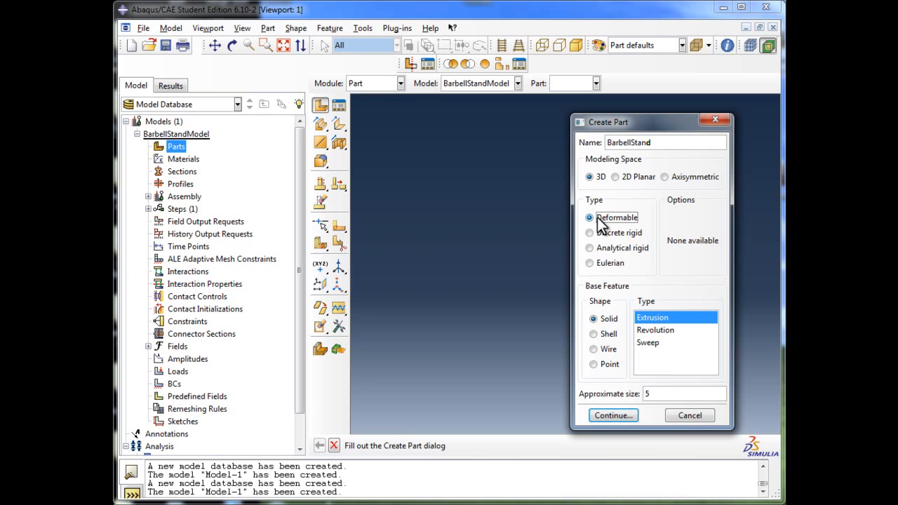
{"action": "left_click", "coordinate": [607, 320]}
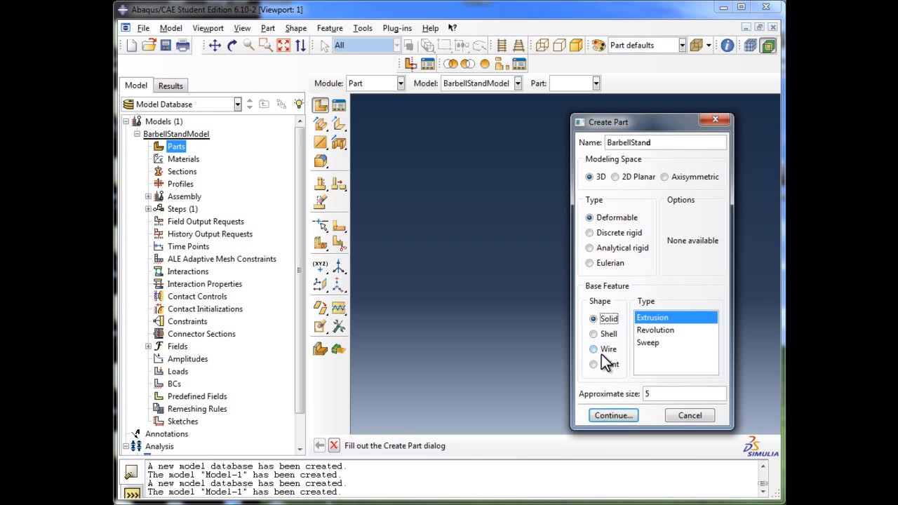
{"action": "left_click", "coordinate": [609, 320]}
{"action": "left_click", "coordinate": [655, 319]}
{"action": "left_click", "coordinate": [650, 395]}
{"action": "left_click", "coordinate": [650, 394]}
{"action": "left_click", "coordinate": [649, 394]}
{"action": "left_click", "coordinate": [628, 414]}
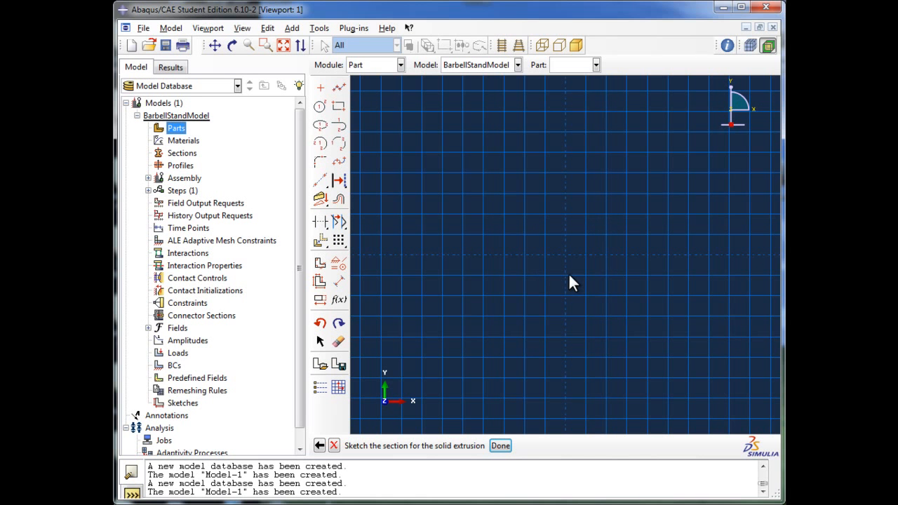
{"action": "scroll", "coordinate": [570, 276], "scroll_direction": "down", "scroll_amount": 3}
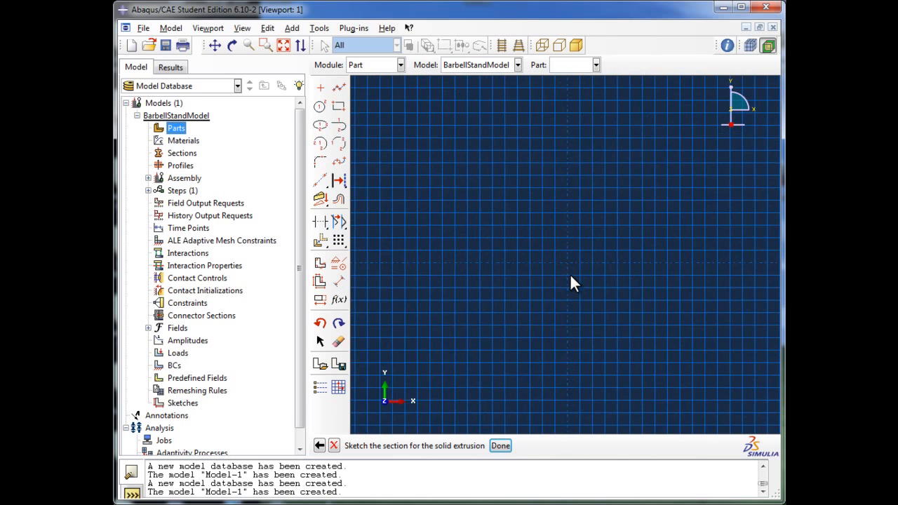
{"action": "scroll", "coordinate": [570, 276], "scroll_direction": "down", "scroll_amount": 5}
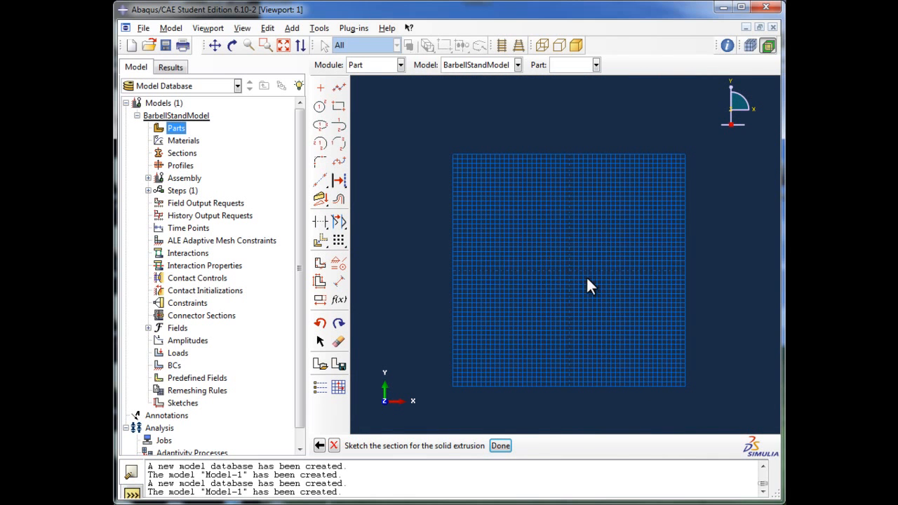
{"action": "scroll", "coordinate": [571, 274], "scroll_direction": "up", "scroll_amount": 2}
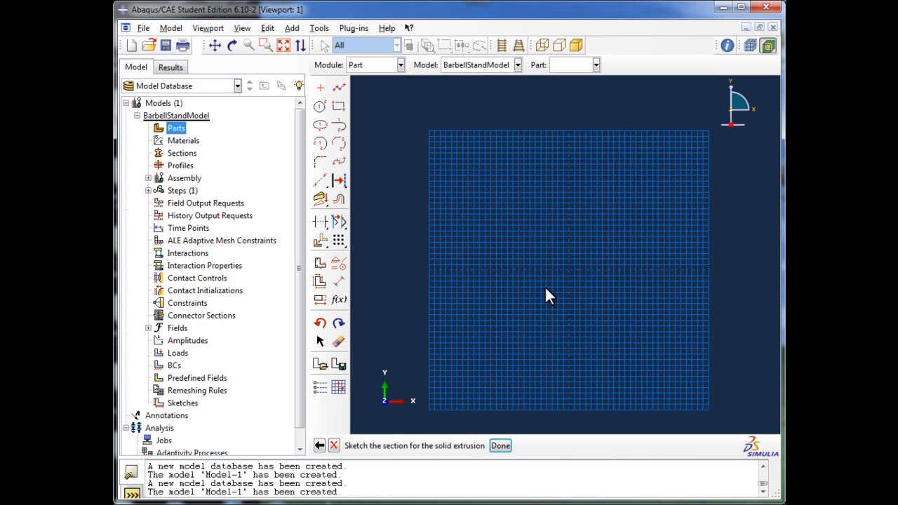
{"action": "scroll", "coordinate": [561, 270], "scroll_direction": "up", "scroll_amount": 2}
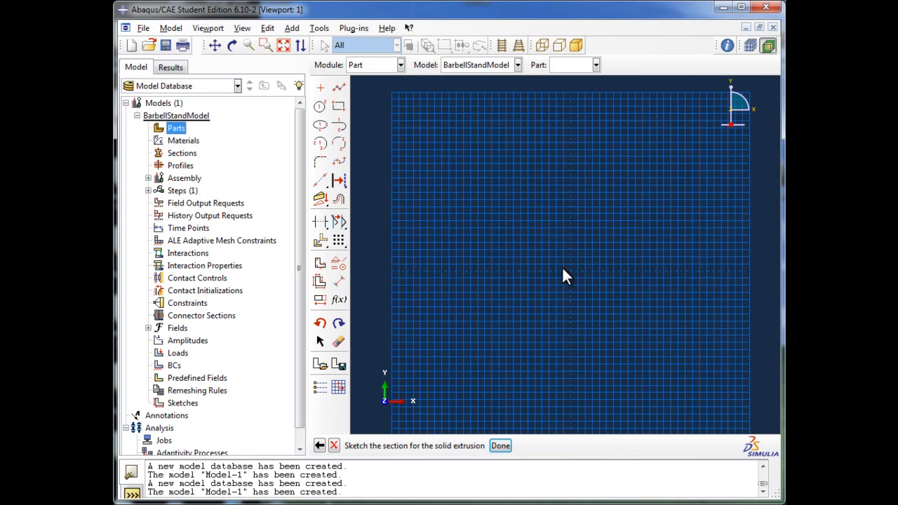
{"action": "scroll", "coordinate": [565, 277], "scroll_direction": "up", "scroll_amount": 2}
{"action": "scroll", "coordinate": [596, 288], "scroll_direction": "up", "scroll_amount": 1}
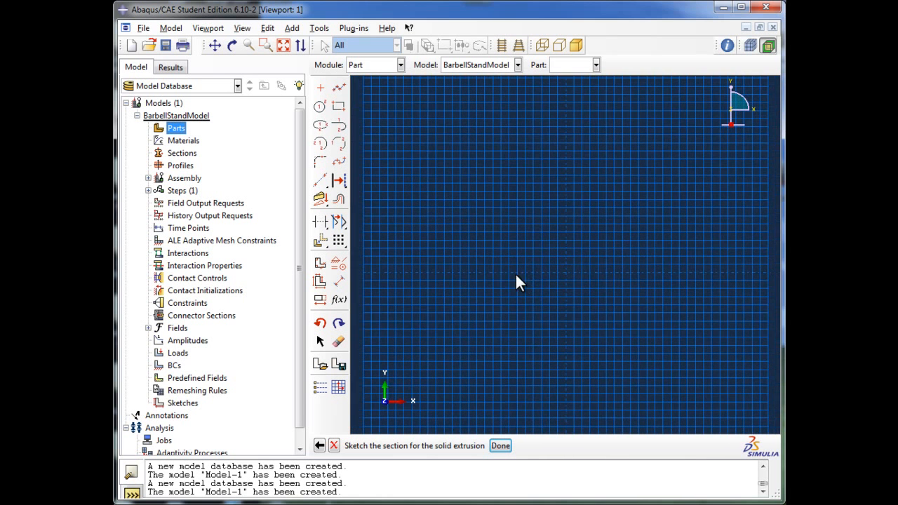
{"action": "scroll", "coordinate": [684, 256], "scroll_direction": "down", "scroll_amount": 1}
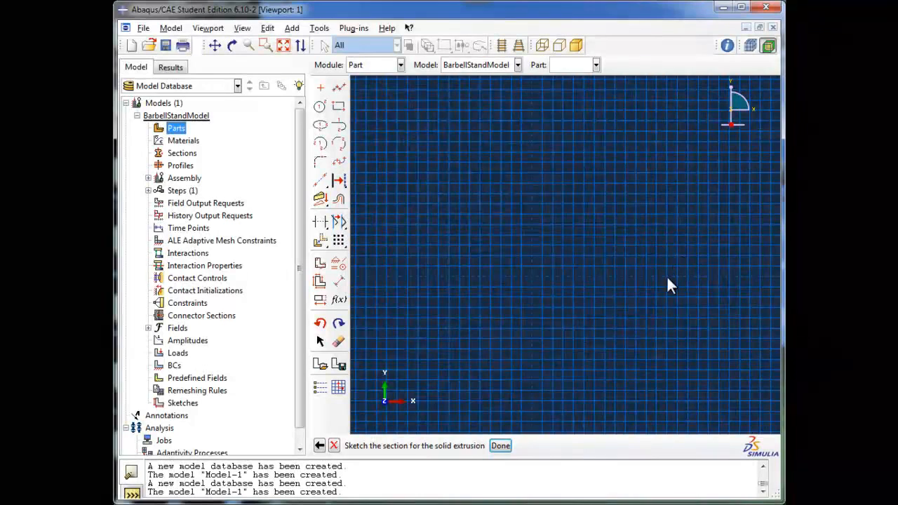
{"action": "scroll", "coordinate": [638, 308], "scroll_direction": "down", "scroll_amount": 2}
{"action": "scroll", "coordinate": [638, 309], "scroll_direction": "up", "scroll_amount": 1}
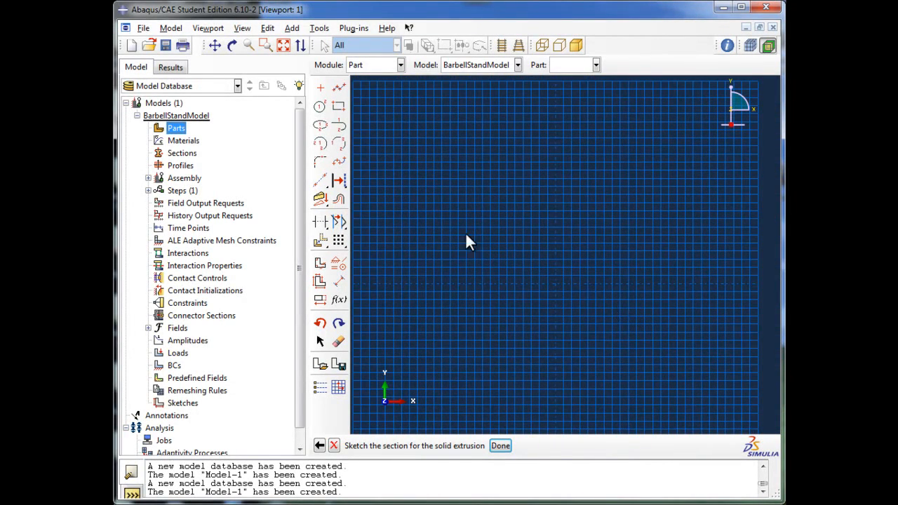
{"action": "left_click", "coordinate": [172, 130]}
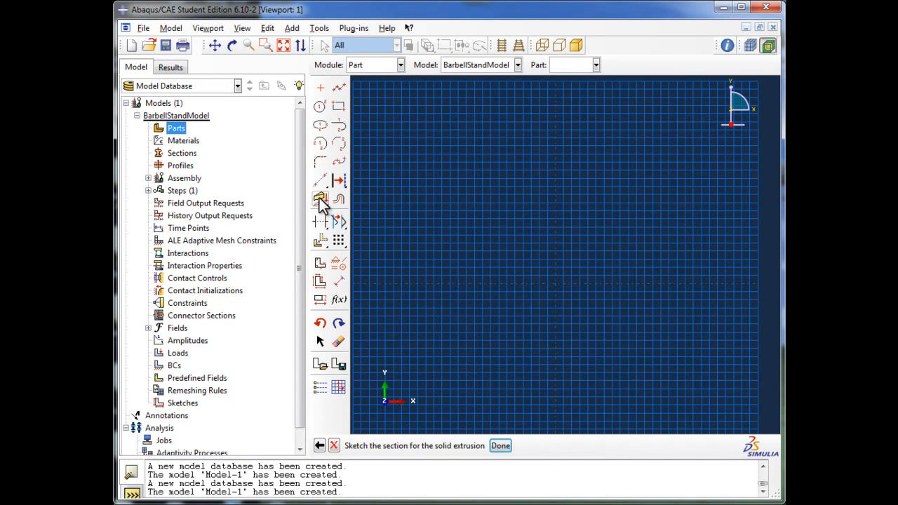
Sketch connected lines from the origin vertically to about y 0.35, horizontally in the positive x direction, and vertically up to about y 2.18
{"action": "left_click", "coordinate": [339, 92]}
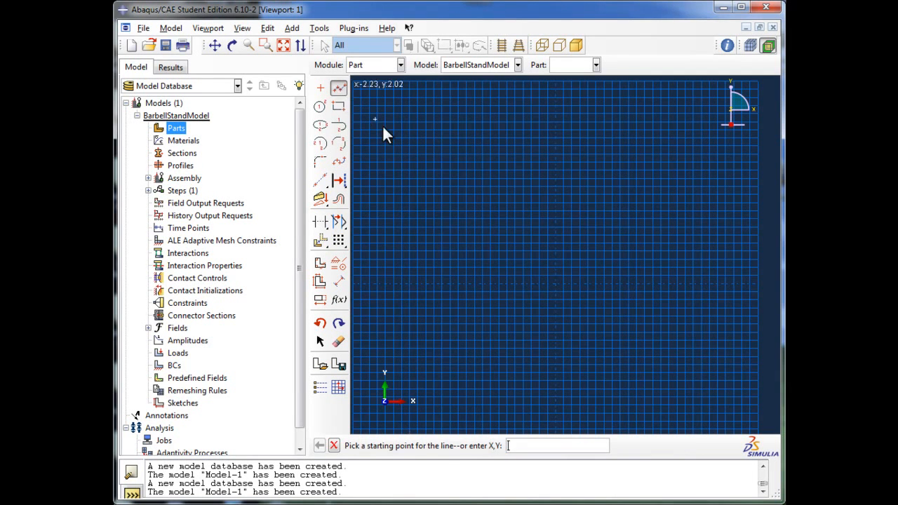
{"action": "left_click", "coordinate": [554, 282]}
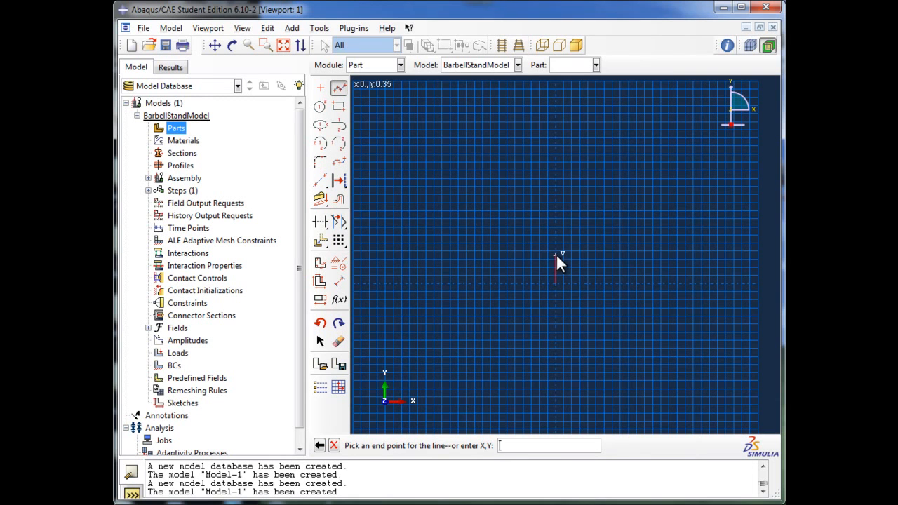
{"action": "left_click", "coordinate": [555, 254]}
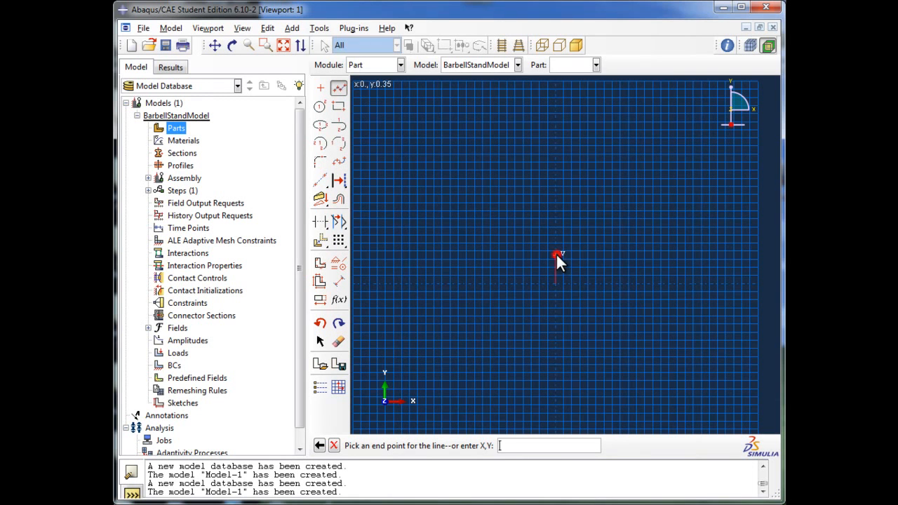
{"action": "left_click", "coordinate": [633, 256]}
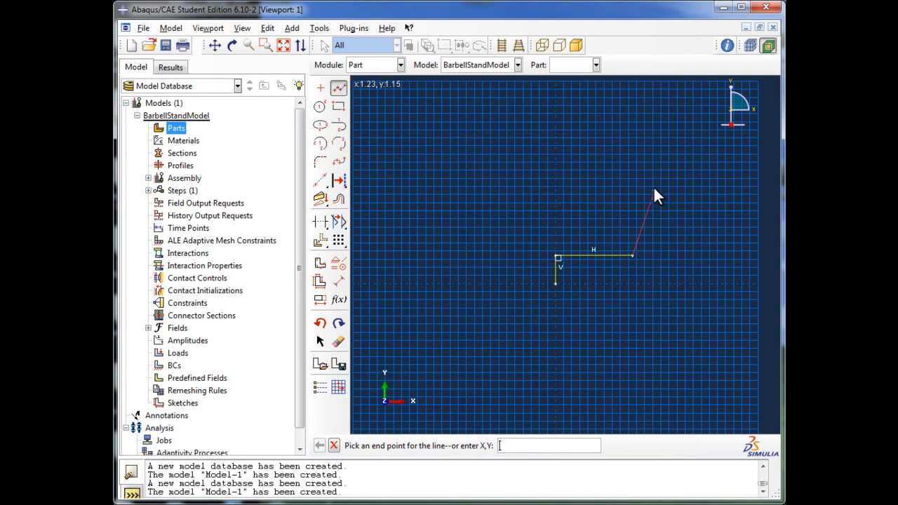
{"action": "left_click", "coordinate": [630, 106]}
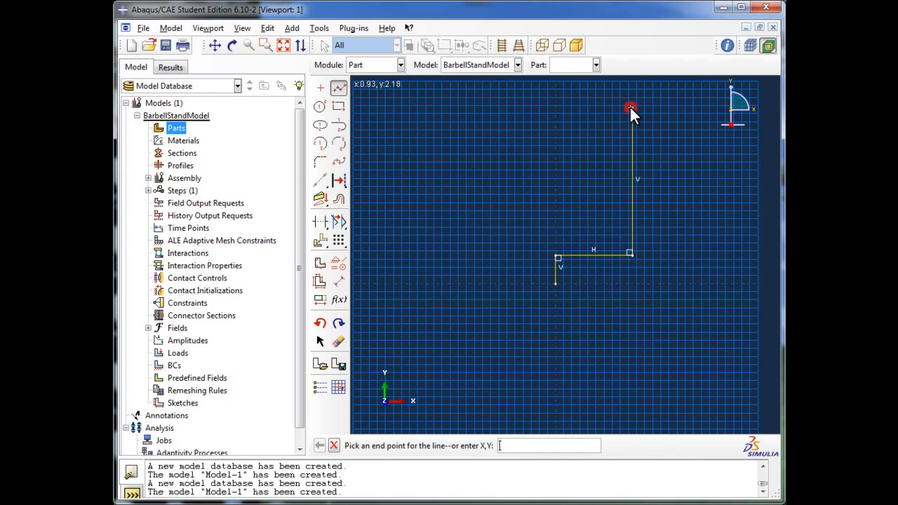
Continue the profile horizontally to about x 1.43, y 2.18, and outline the notched hook outward and back underneath to about x 1.43
{"action": "left_click", "coordinate": [670, 109]}
{"action": "left_click", "coordinate": [671, 140]}
{"action": "left_click", "coordinate": [697, 139]}
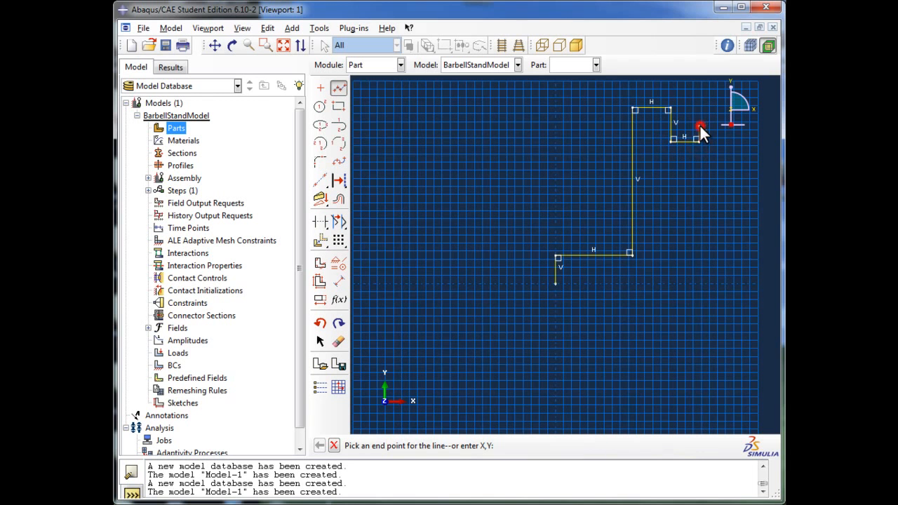
{"action": "left_click", "coordinate": [700, 128]}
{"action": "left_click", "coordinate": [715, 129]}
{"action": "left_click", "coordinate": [717, 162]}
{"action": "left_click", "coordinate": [670, 162]}
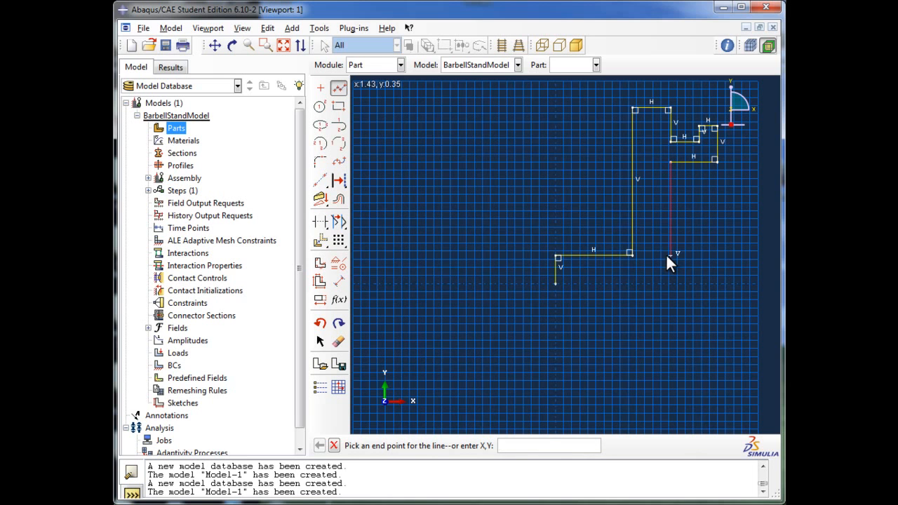
Extend the outline down to about y 0.35, outward to about x 1.9, down to y 0, and close it at the origin
{"action": "left_click", "coordinate": [667, 253]}
{"action": "left_click", "coordinate": [709, 254]}
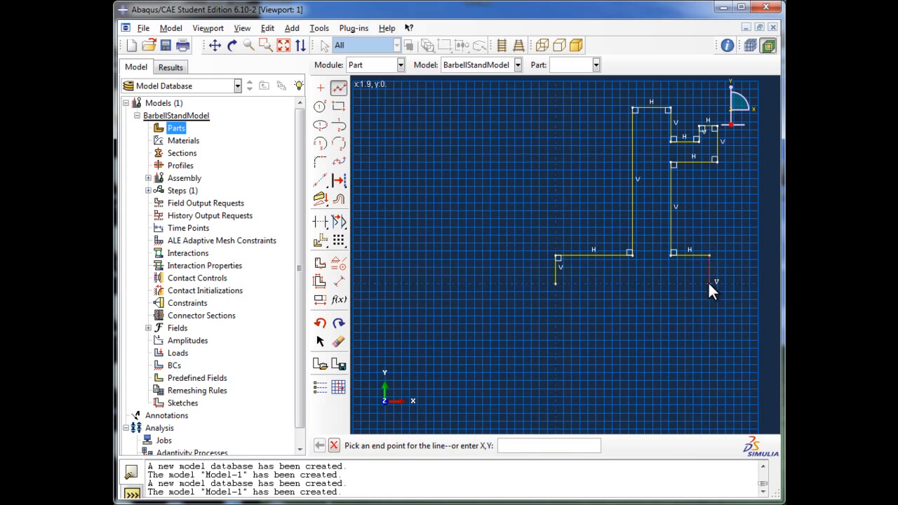
{"action": "left_click", "coordinate": [709, 284]}
{"action": "left_click", "coordinate": [554, 284]}
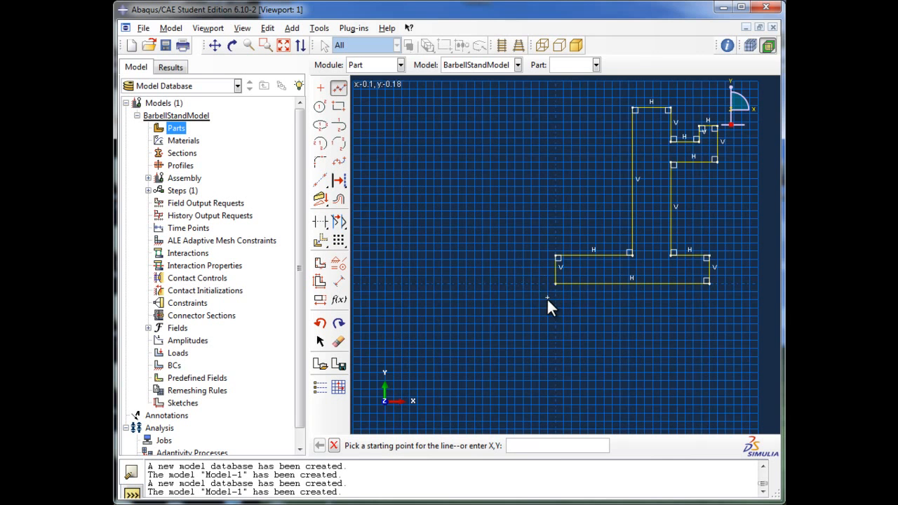
Apply an equal length constraint to the two short vertical end lines of the stand's base
{"action": "scroll", "coordinate": [546, 297], "scroll_direction": "down", "scroll_amount": 1}
{"action": "scroll", "coordinate": [546, 296], "scroll_direction": "down", "scroll_amount": 1}
{"action": "scroll", "coordinate": [680, 171], "scroll_direction": "up", "scroll_amount": 2}
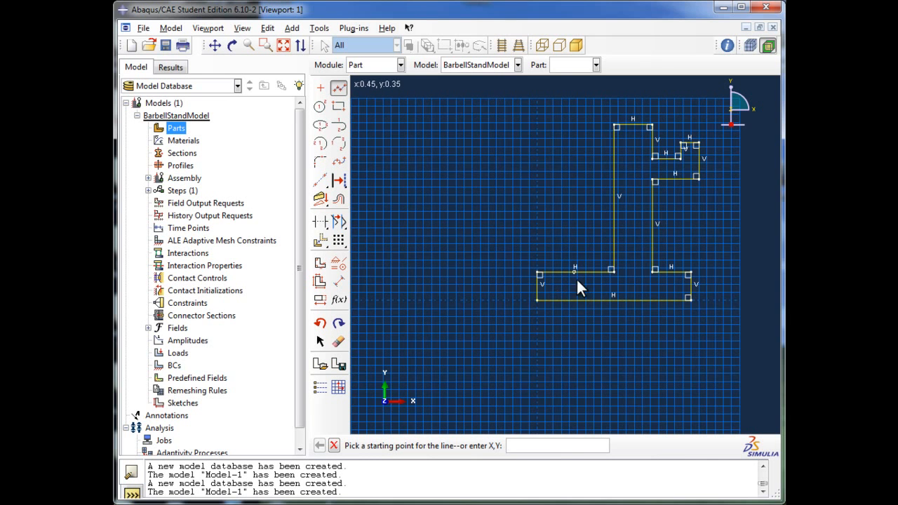
{"action": "scroll", "coordinate": [675, 125], "scroll_direction": "down", "scroll_amount": 1}
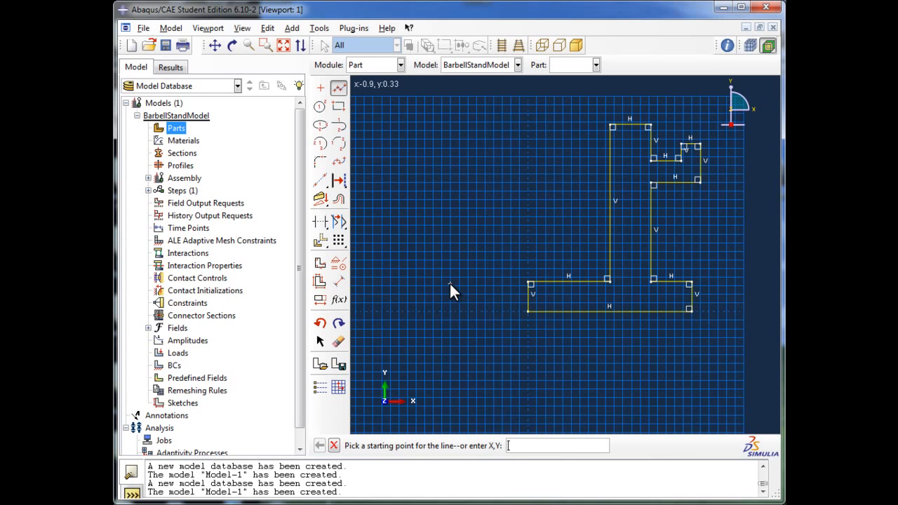
{"action": "left_click", "coordinate": [341, 263]}
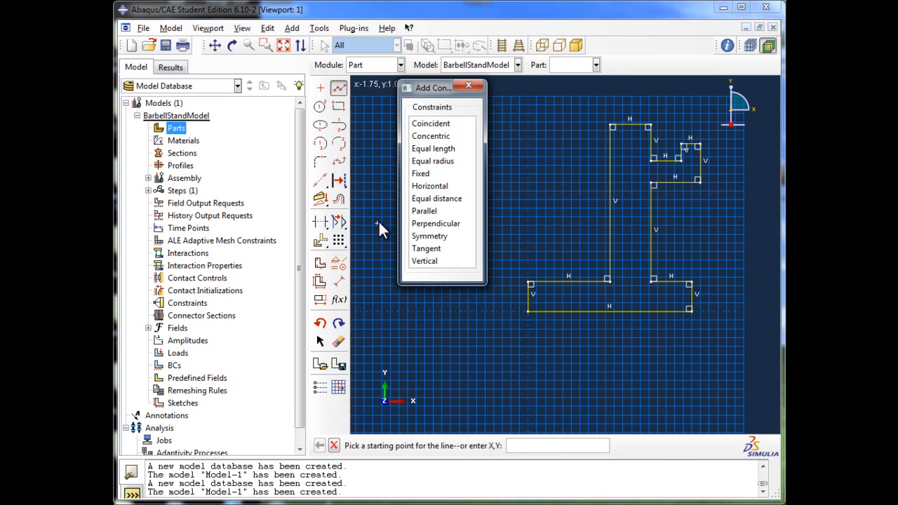
{"action": "left_click", "coordinate": [446, 150]}
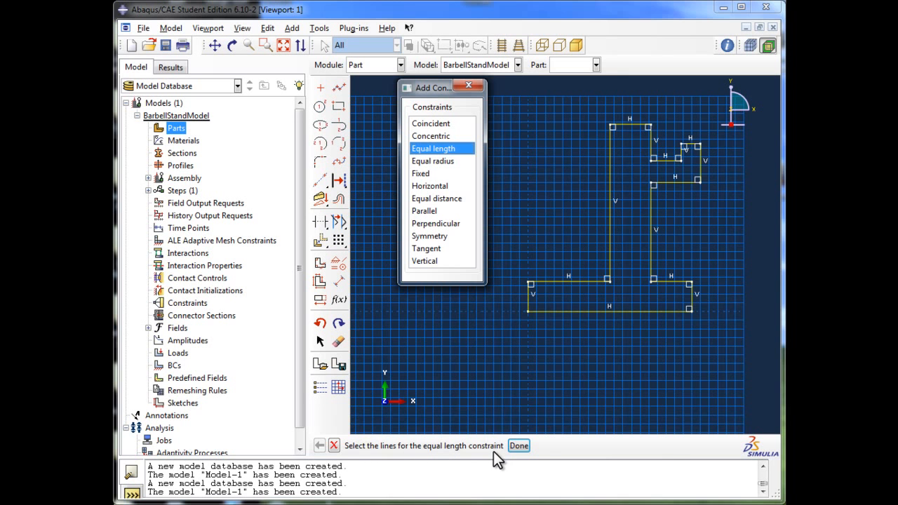
{"action": "left_click", "coordinate": [529, 299]}
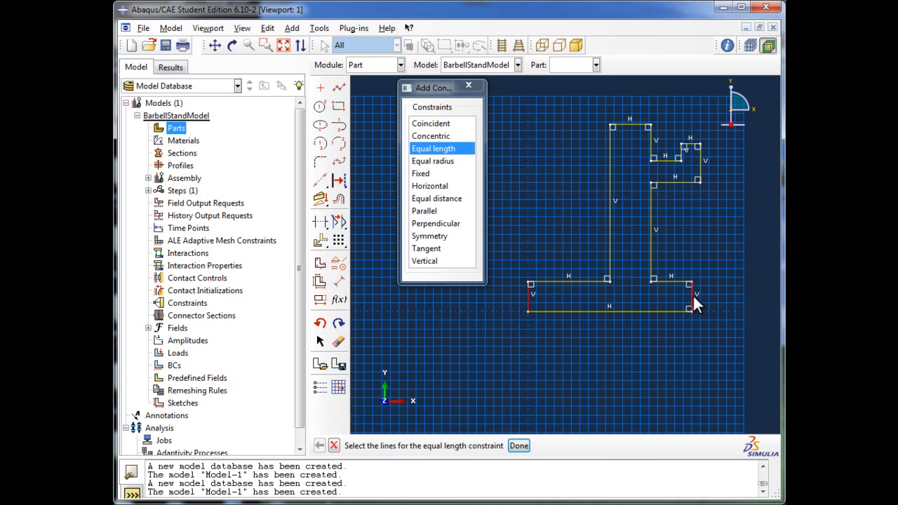
{"action": "left_click", "coordinate": [519, 445]}
{"action": "left_click", "coordinate": [464, 89]}
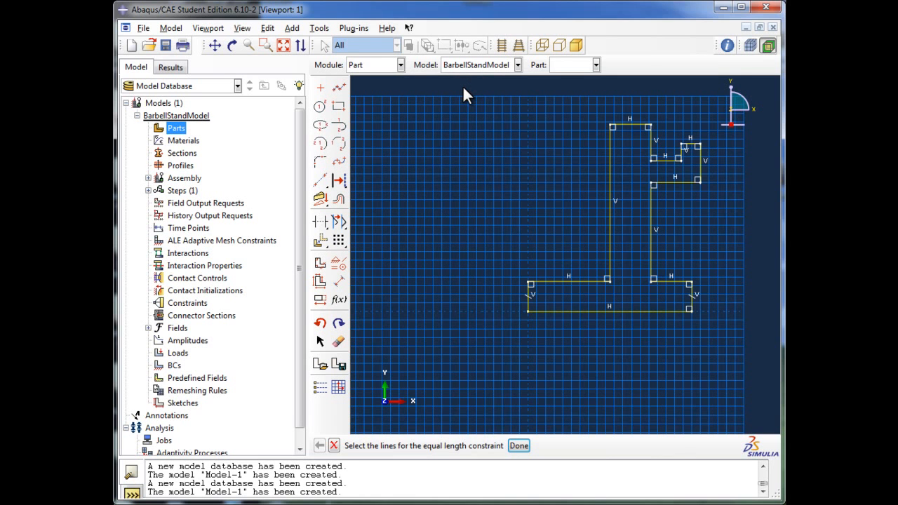